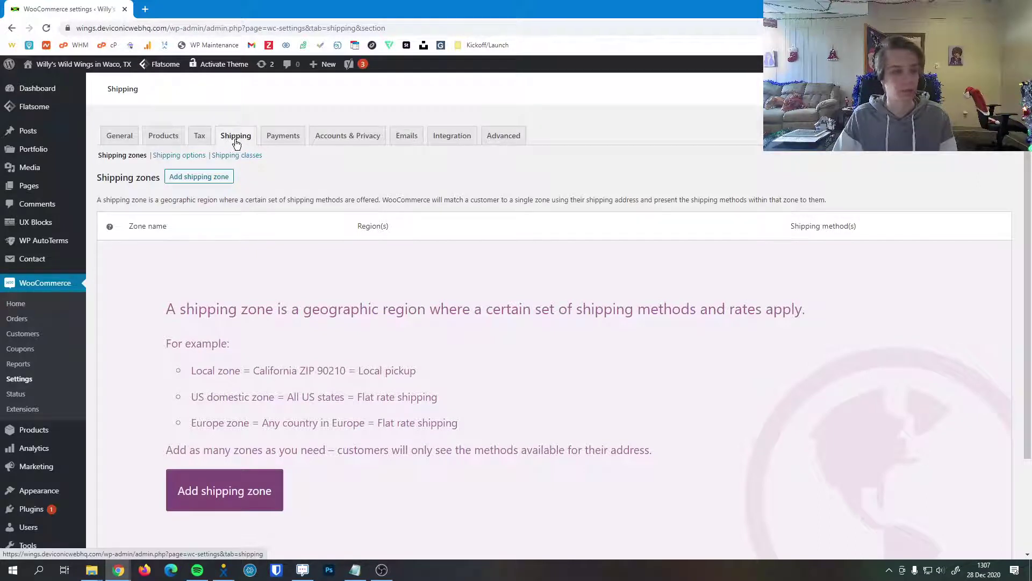
# Start a new shipping zone and name it 'Texas'.
pyautogui.scroll(-2, 336, 306)
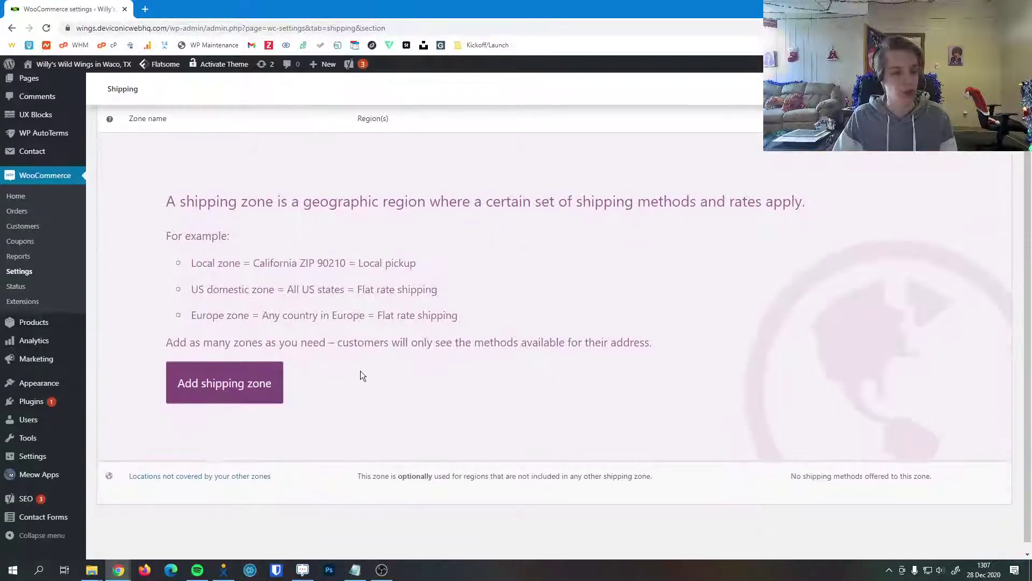
pyautogui.scroll(2, 360, 376)
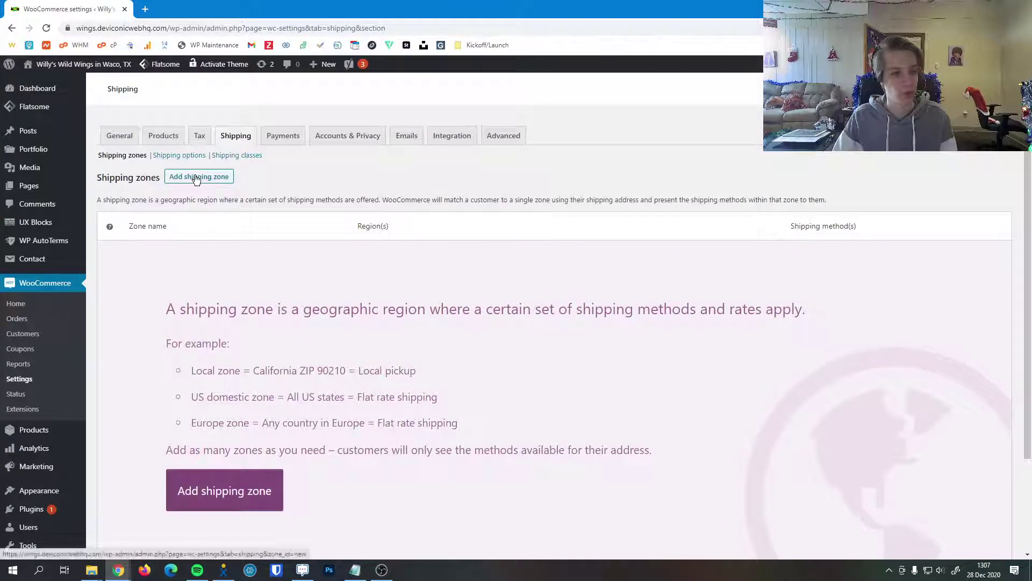
pyautogui.click(196, 179)
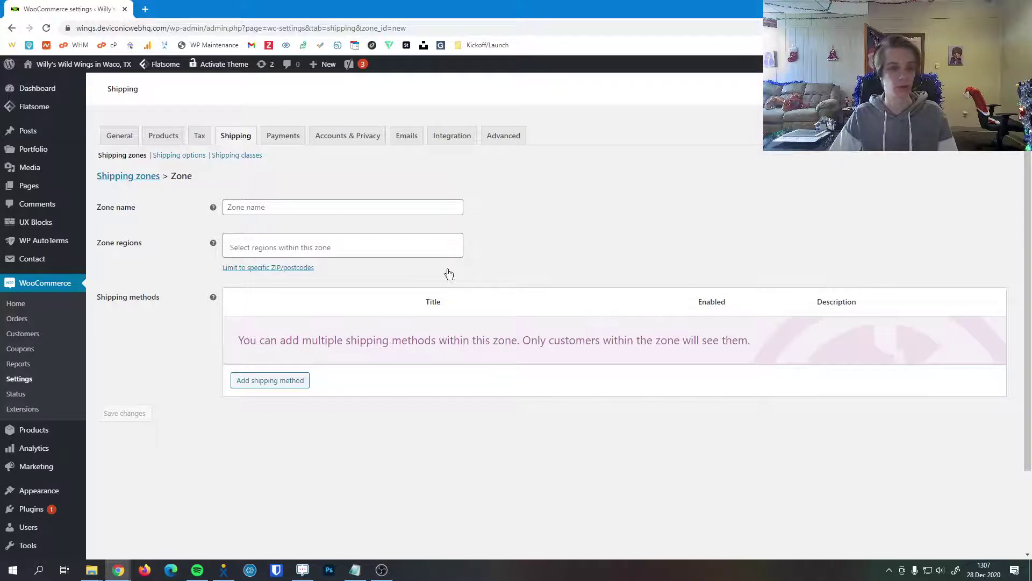
pyautogui.click(438, 206)
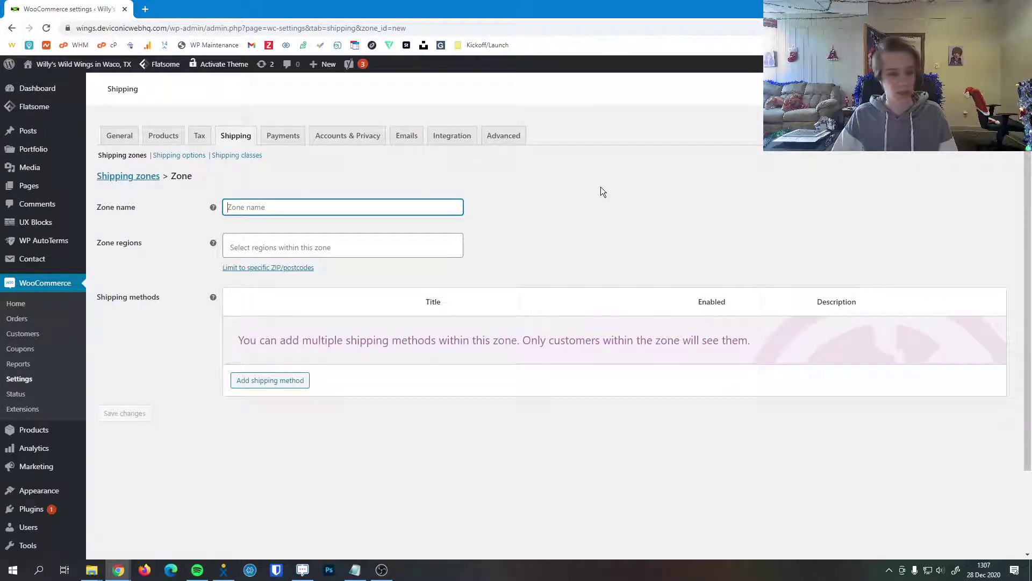
pyautogui.write('Texas')
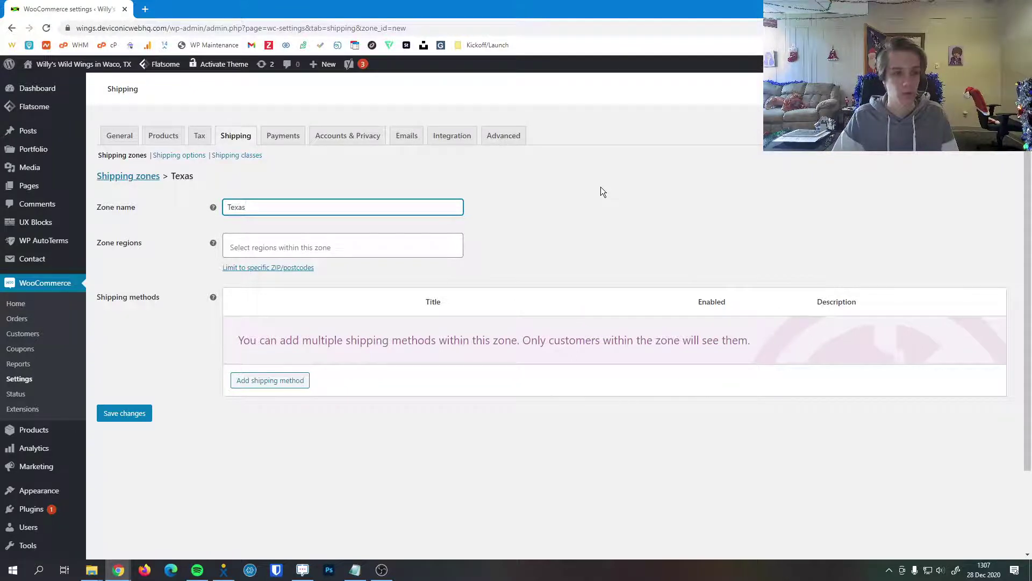
# Add Texas, United States (US) as the zone's region.
pyautogui.press('Tab')
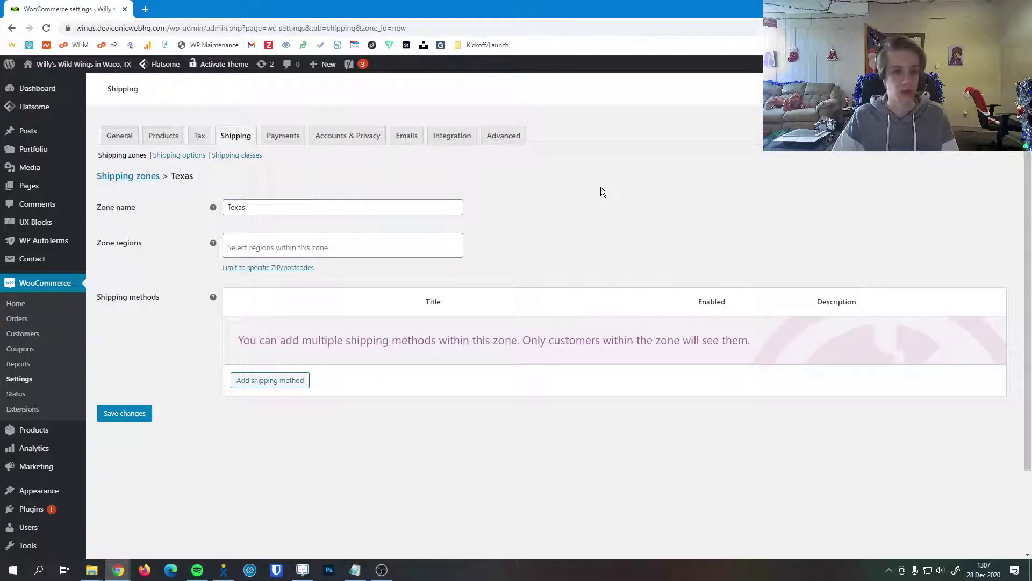
pyautogui.write('texas')
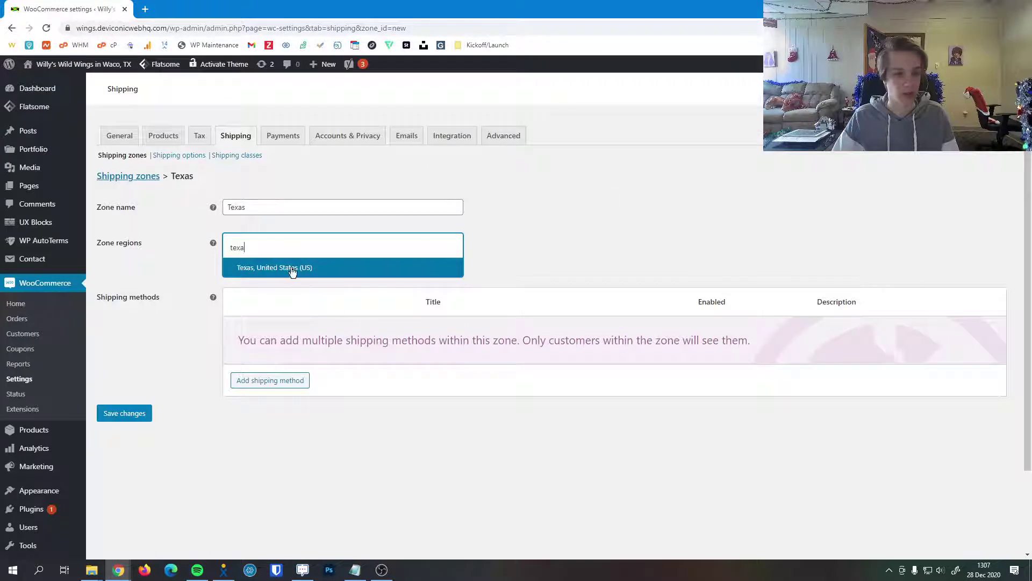
pyautogui.press('Return')
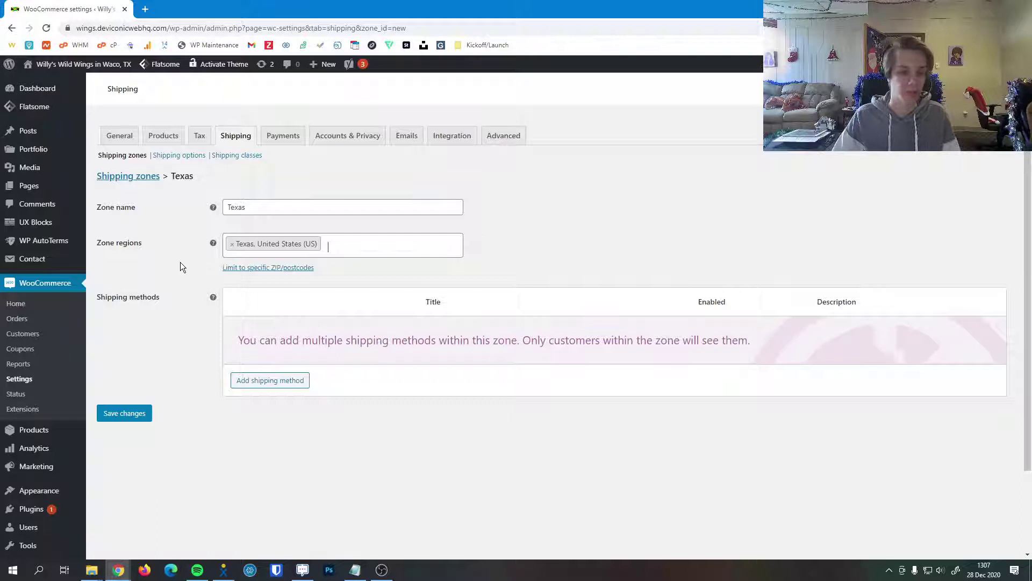
# Add a Flat rate shipping method to the Texas zone.
pyautogui.click(273, 383)
pyautogui.click(422, 315)
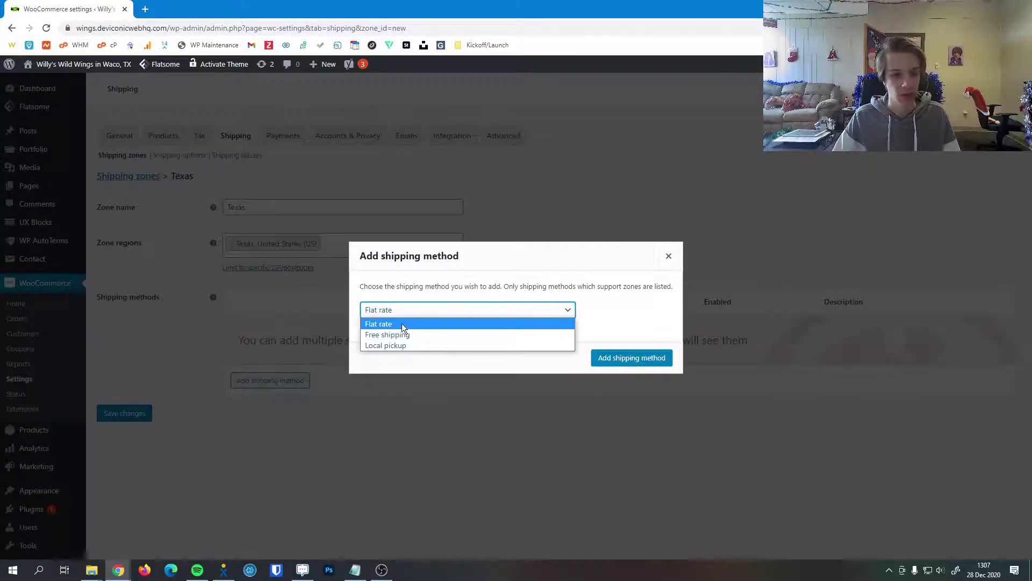
pyautogui.click(412, 324)
pyautogui.click(610, 361)
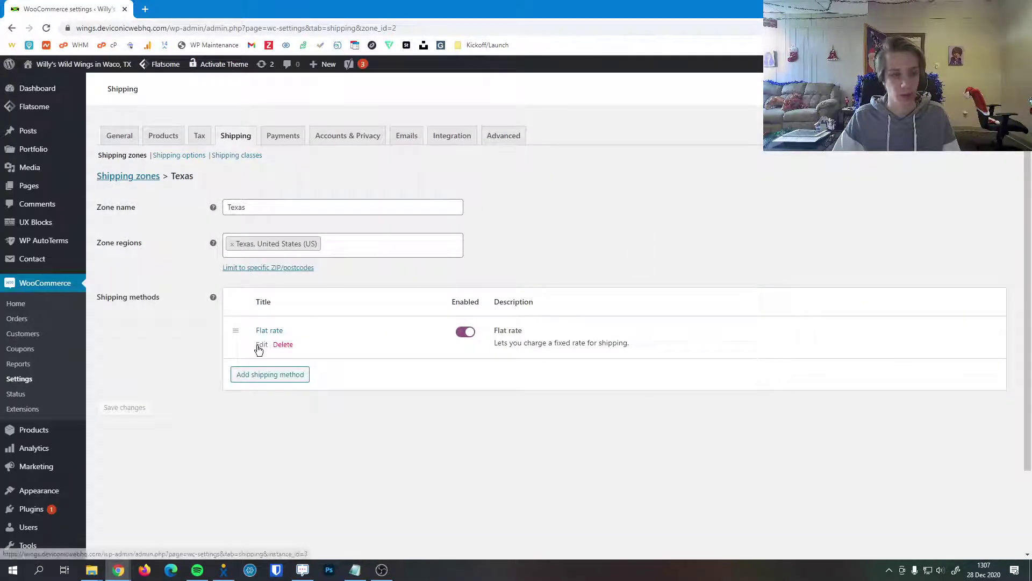
# Set the Flat rate cost to 10 and save the method settings.
pyautogui.click(261, 345)
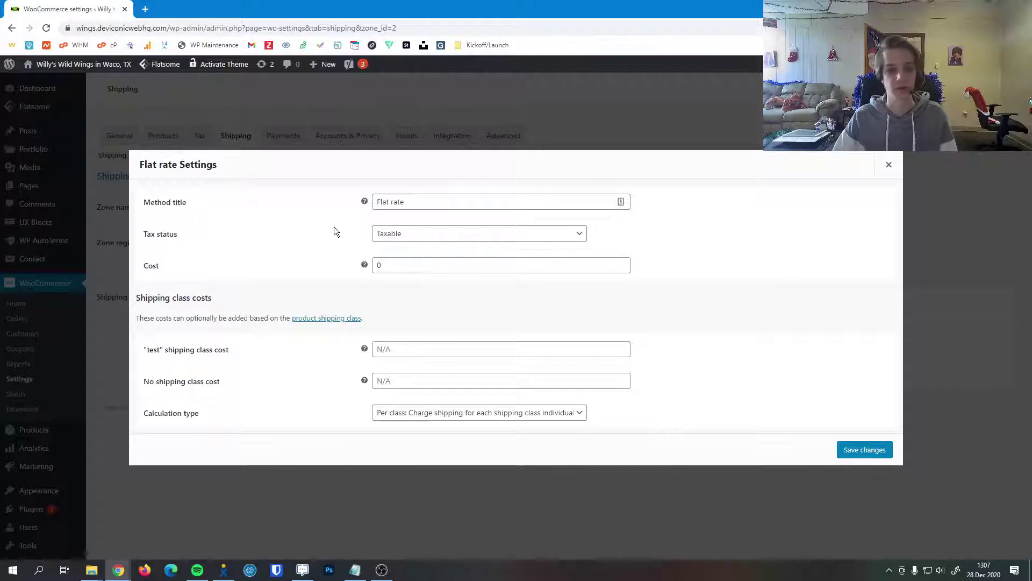
pyautogui.moveTo(388, 269); pyautogui.dragTo(357, 265)
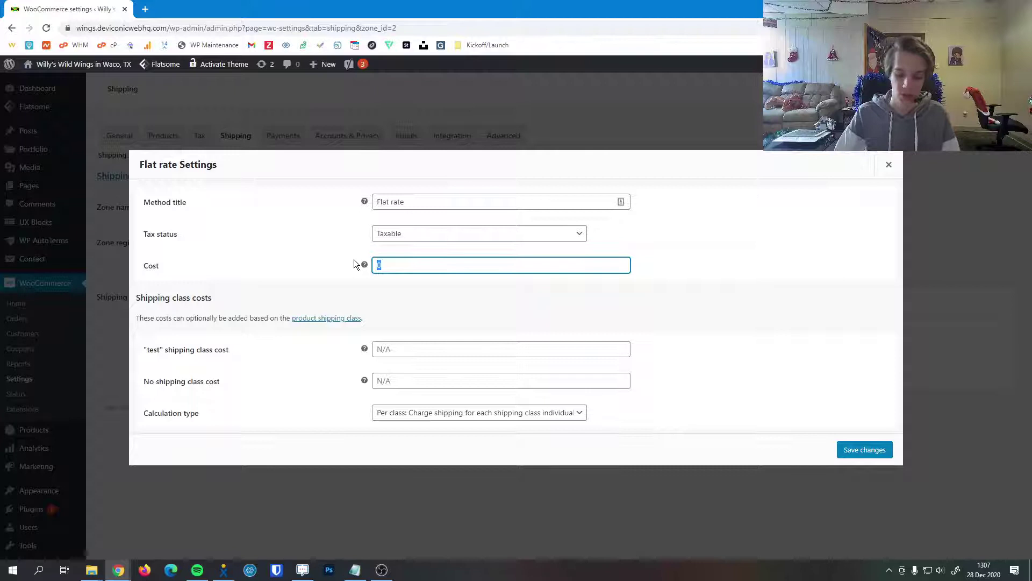
pyautogui.write('10')
pyautogui.click(302, 247)
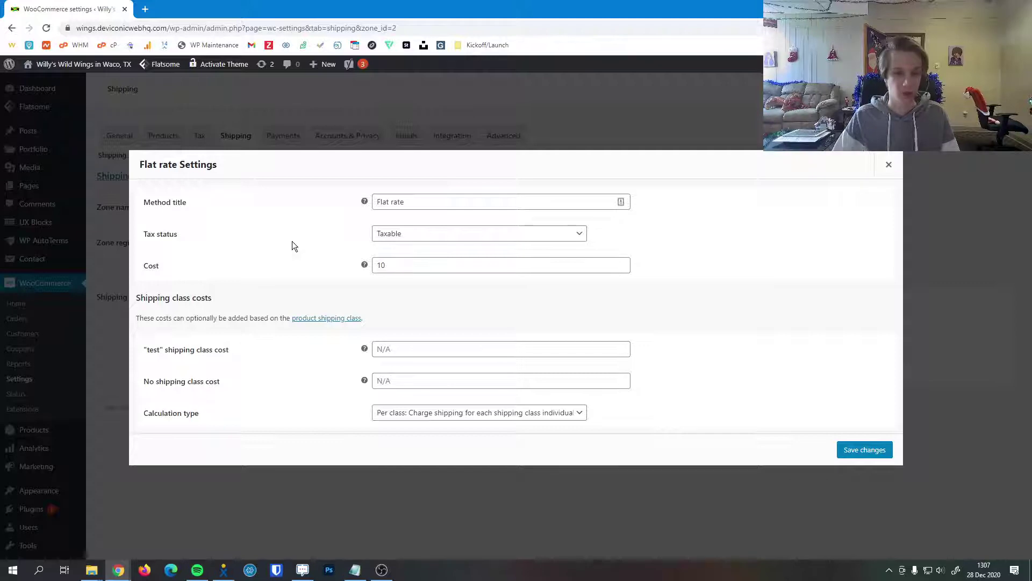
pyautogui.click(857, 450)
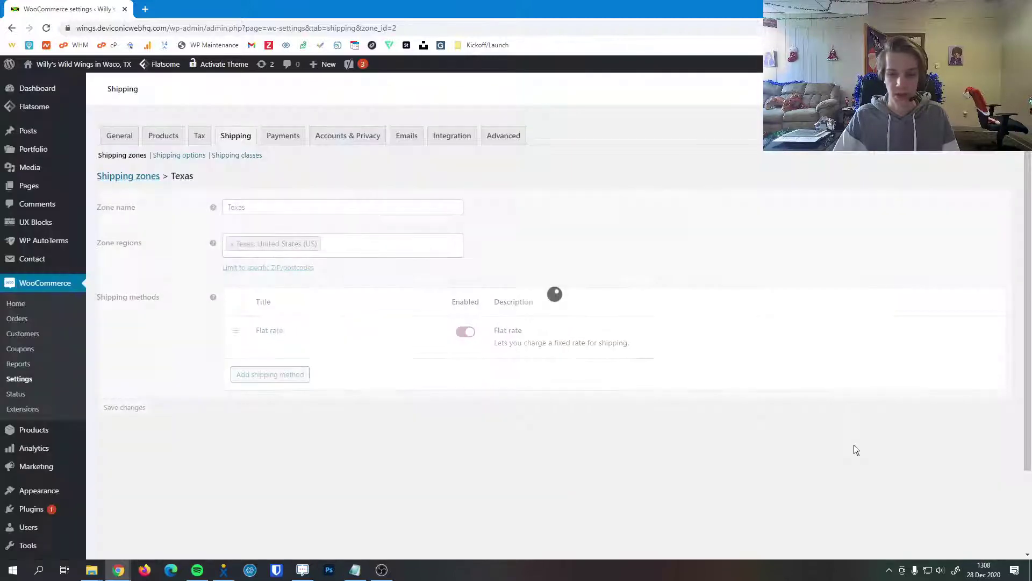
# Add a Free shipping method to the Texas zone.
pyautogui.click(301, 375)
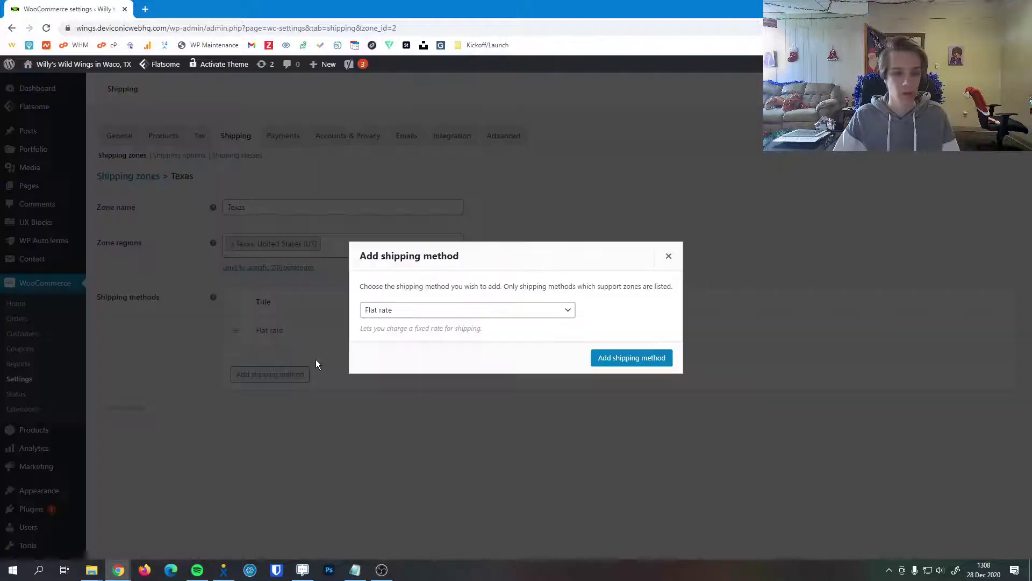
pyautogui.click(396, 313)
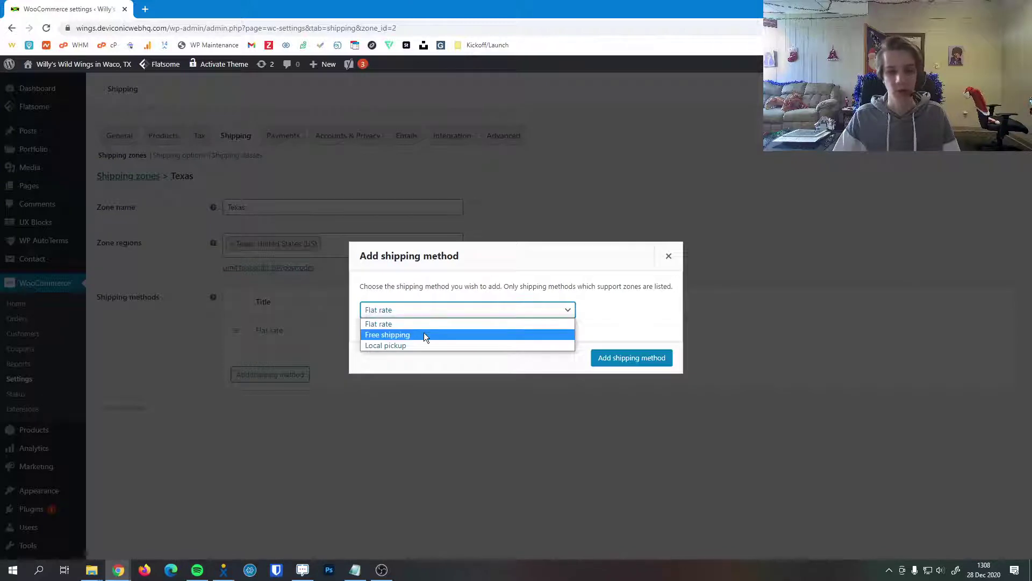
pyautogui.click(424, 332)
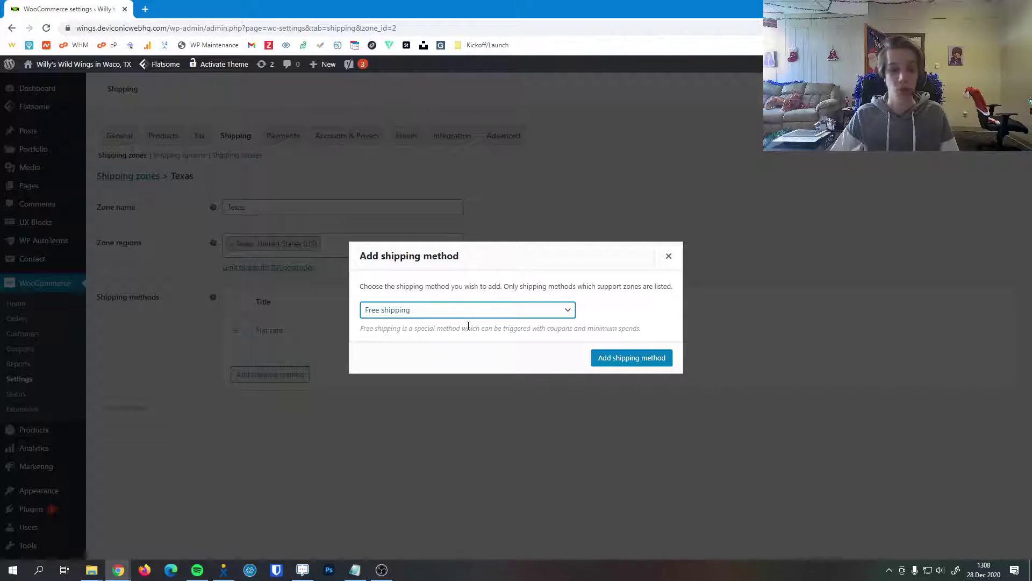
pyautogui.click(597, 361)
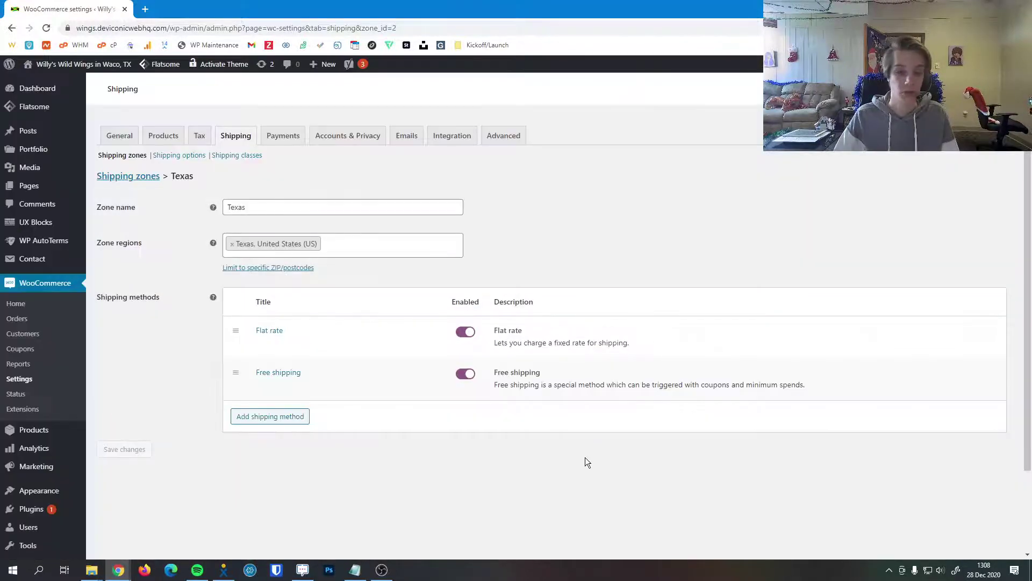
# In the Free shipping settings, choose a 'Free shipping requires...' condition.
pyautogui.click(263, 385)
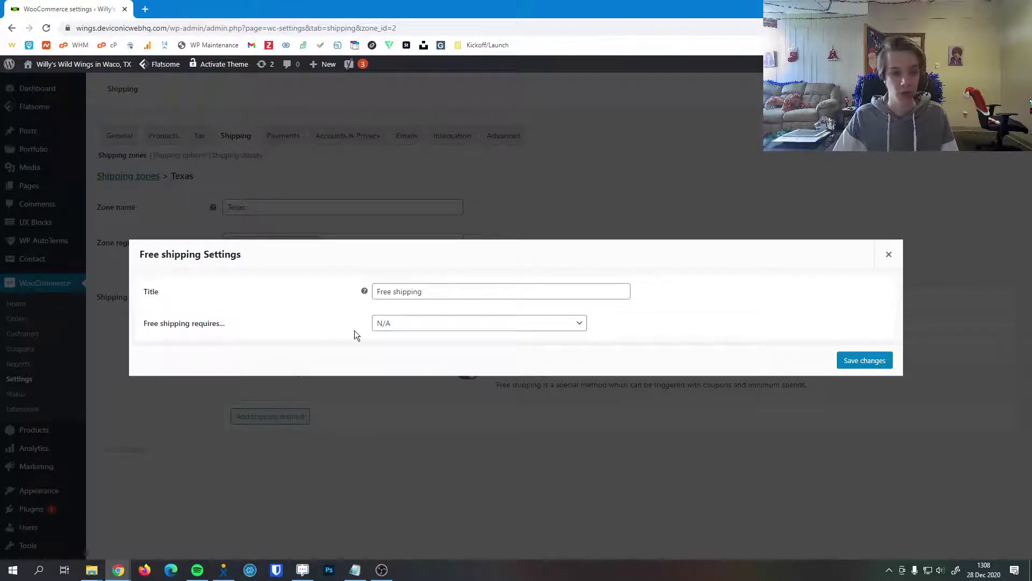
pyautogui.click(409, 325)
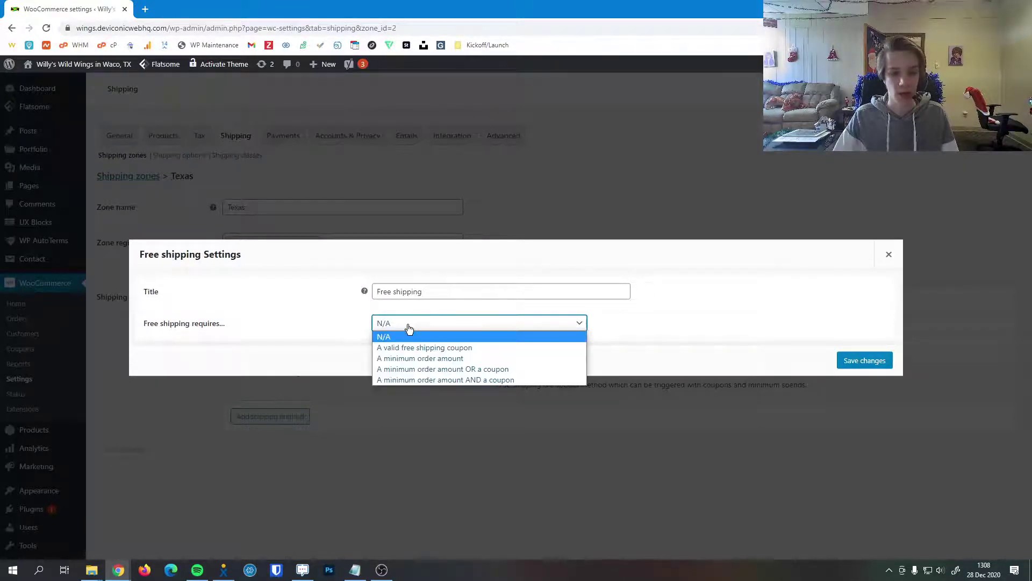
pyautogui.click(531, 348)
# Save the Free shipping settings and add a Local pickup method to the Texas zone.
pyautogui.click(844, 361)
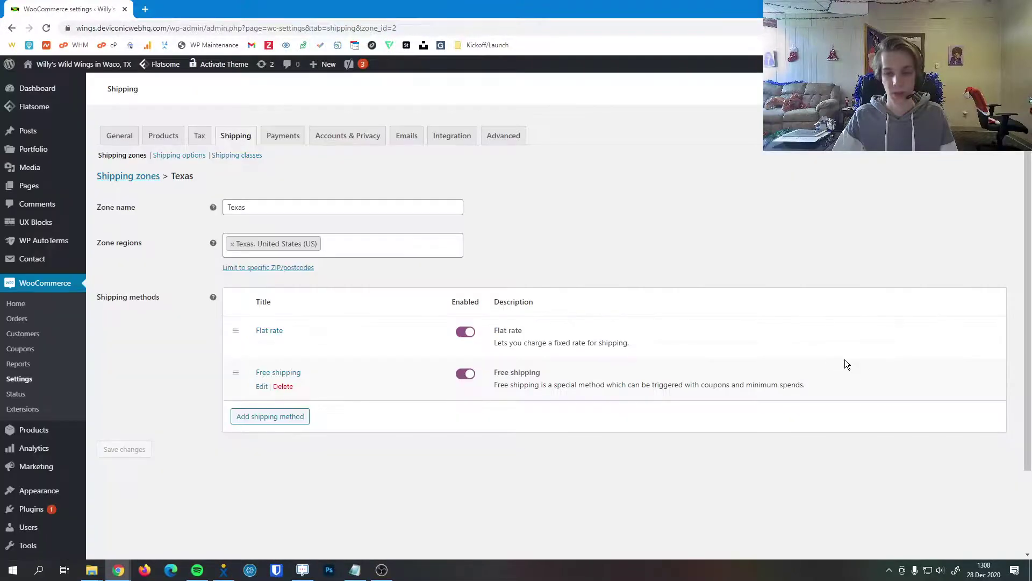
pyautogui.click(291, 415)
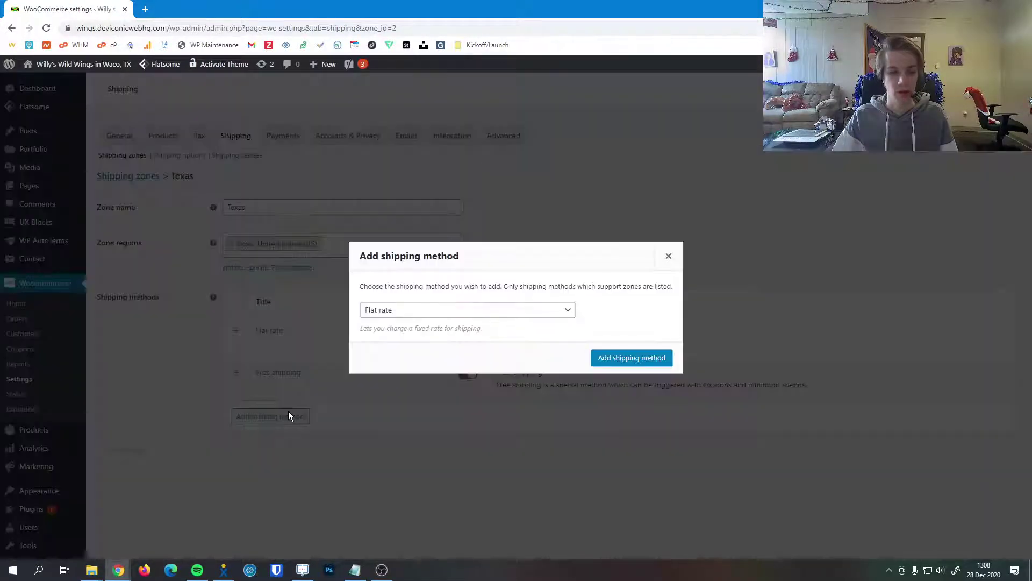
pyautogui.click(422, 313)
pyautogui.click(404, 345)
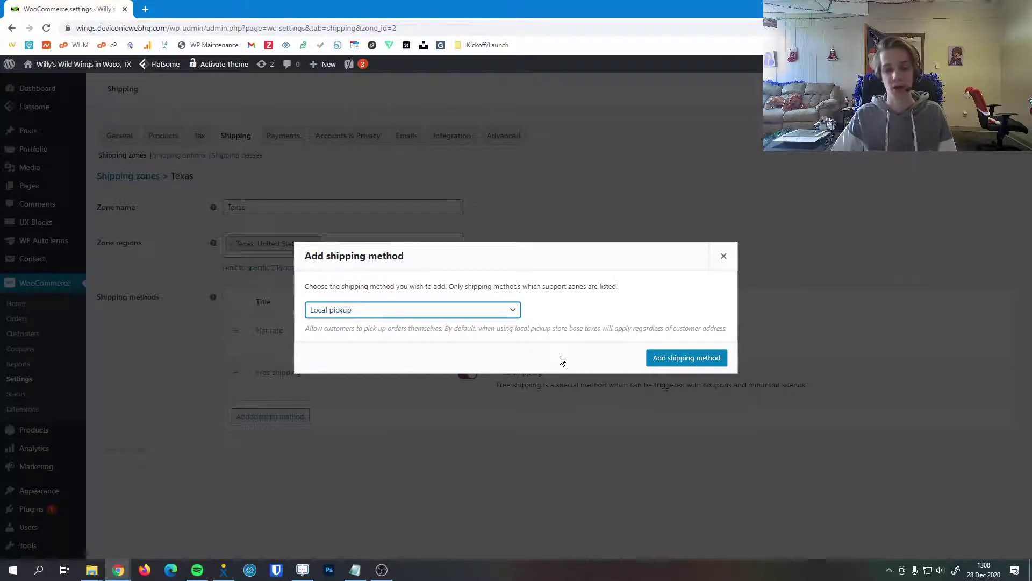
pyautogui.click(670, 359)
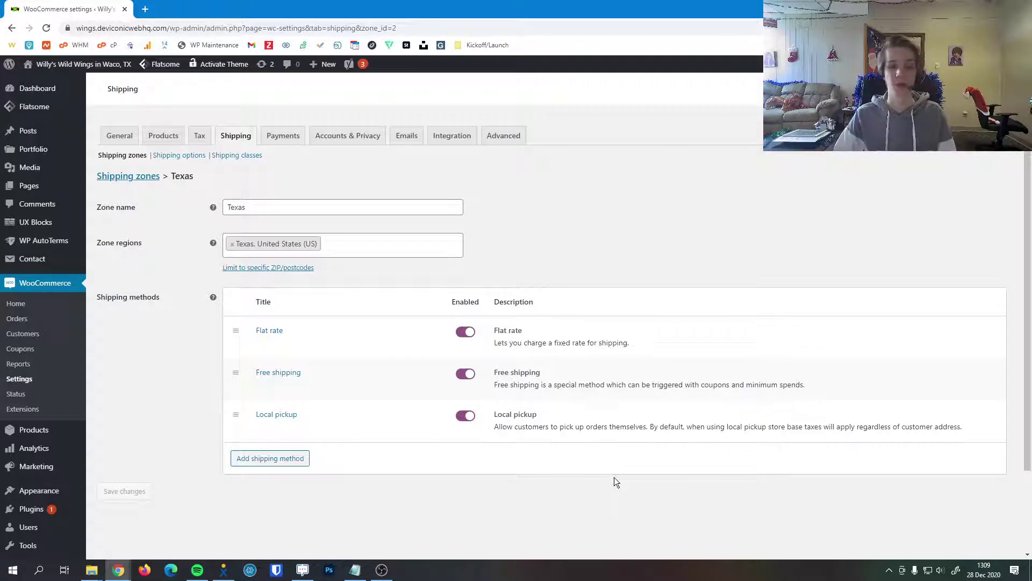
# Go to the Shipping options page, confirming Leave on the 'Leave site?' prompt.
pyautogui.scroll(-2, 187, 363)
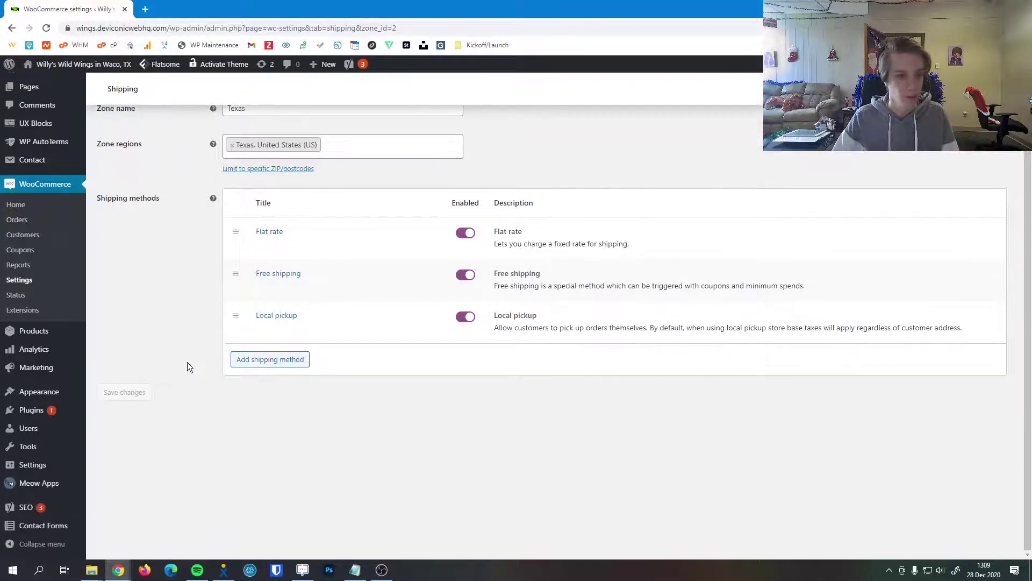
pyautogui.scroll(2, 187, 363)
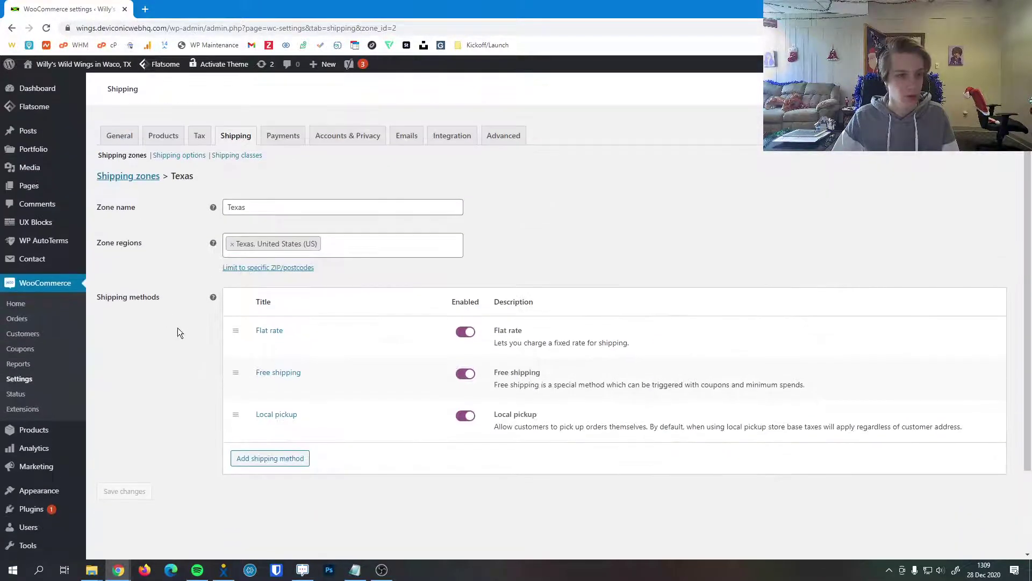
pyautogui.click(171, 156)
pyautogui.click(580, 91)
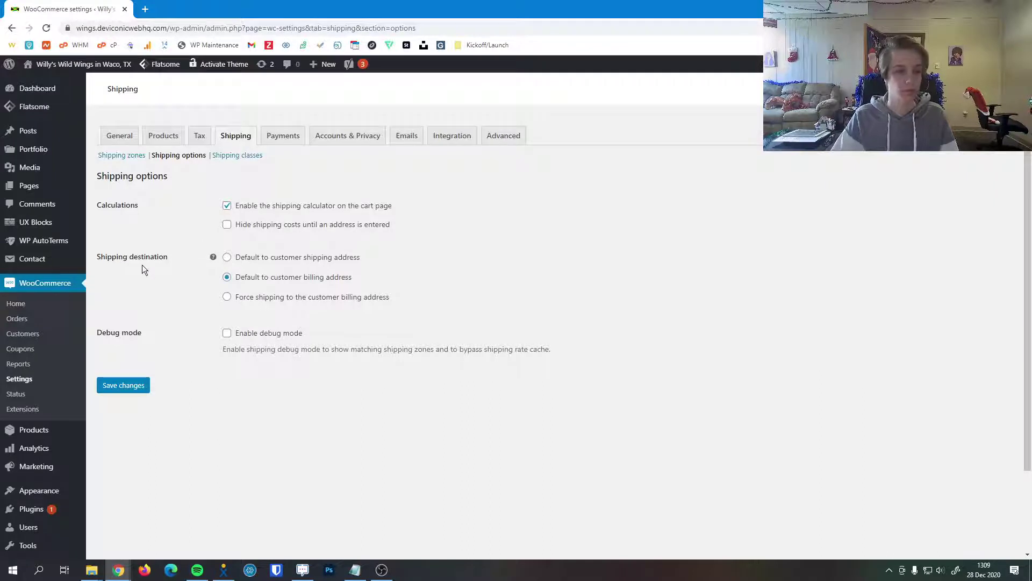
pyautogui.scroll(-1, 183, 282)
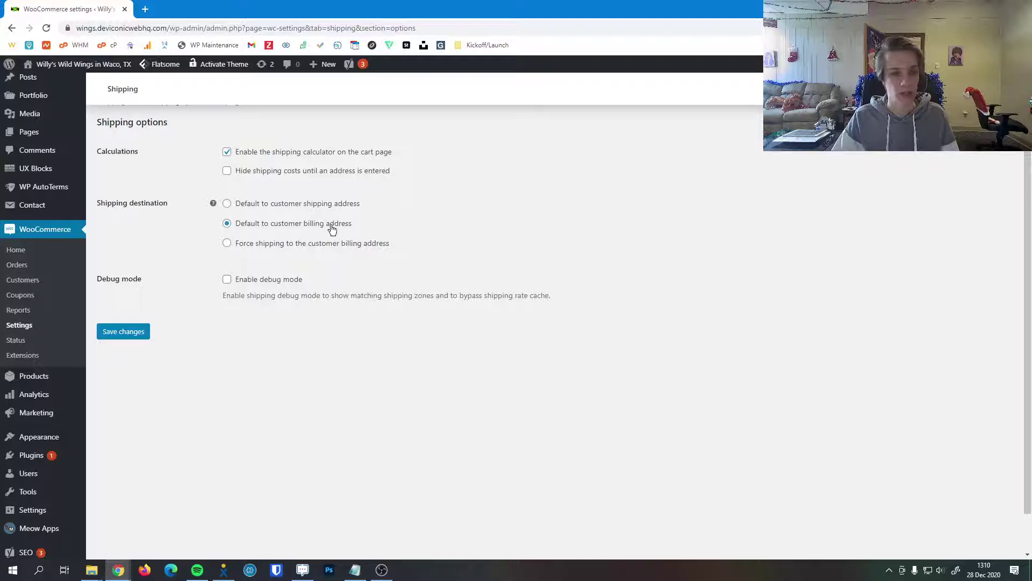
pyautogui.scroll(1, 166, 261)
pyautogui.moveTo(211, 261)
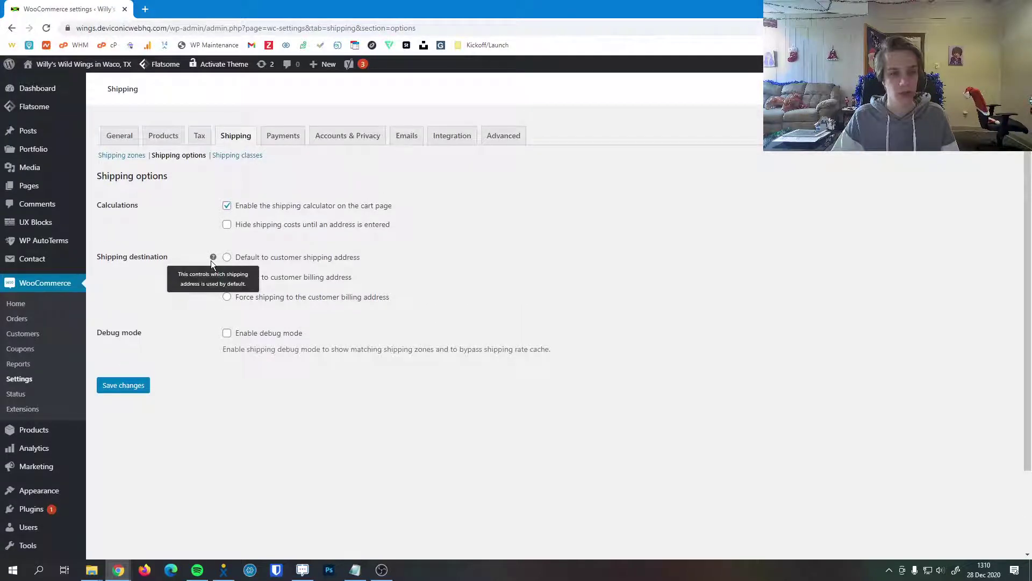
# Set Shipping destination to 'Default to customer shipping address' and save the shipping options.
pyautogui.click(300, 260)
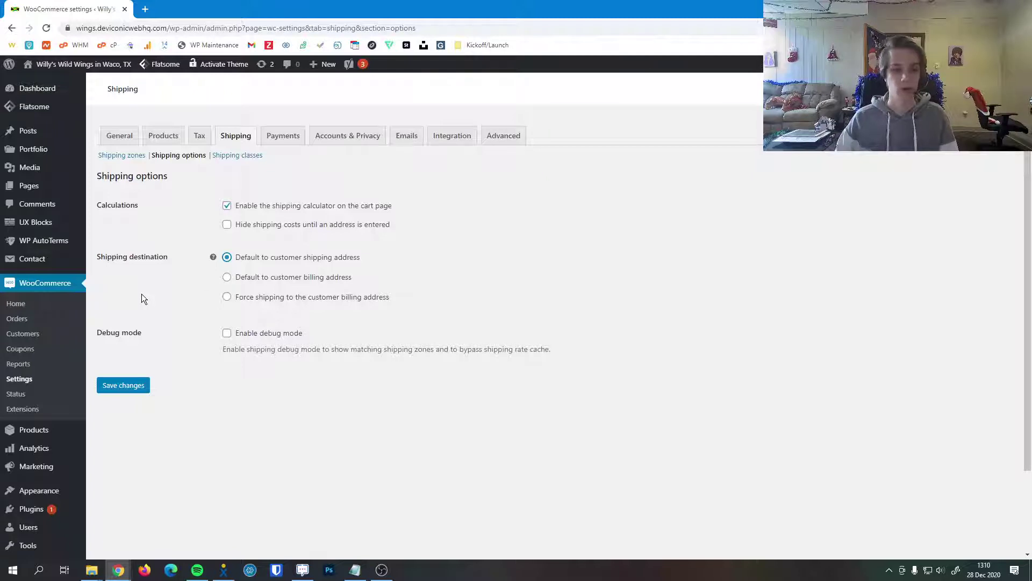
pyautogui.click(262, 279)
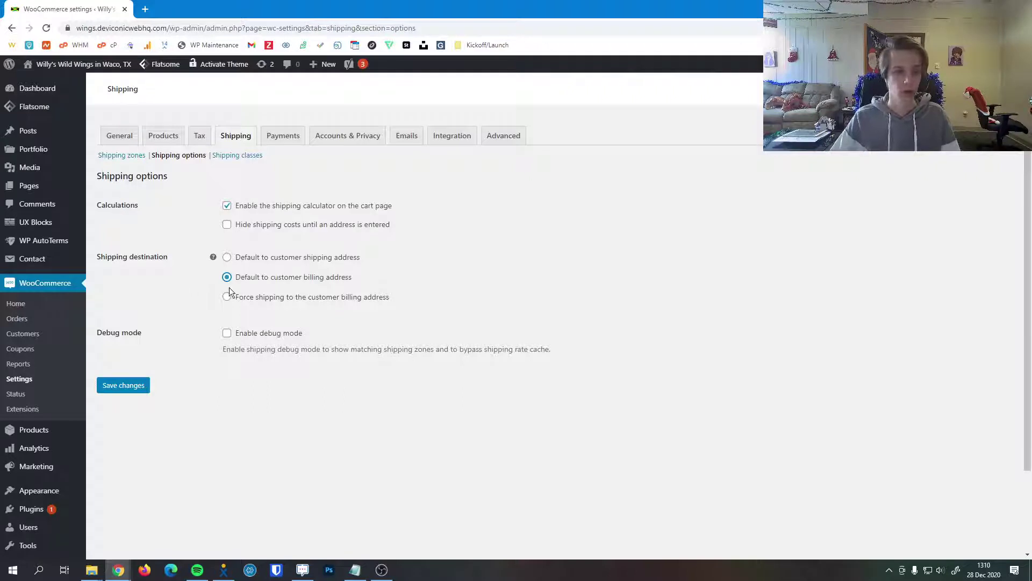
pyautogui.click(278, 298)
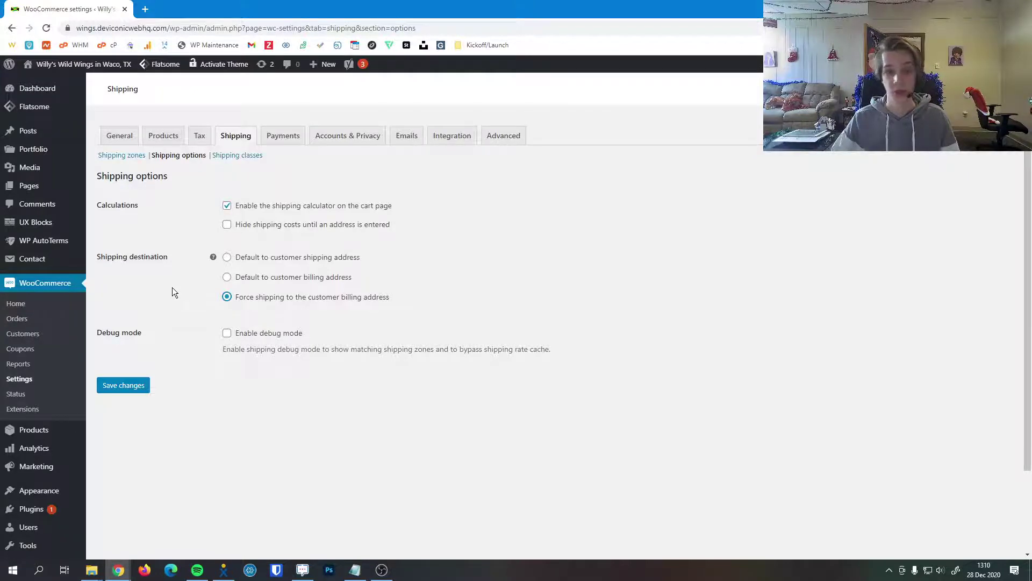
pyautogui.click(275, 259)
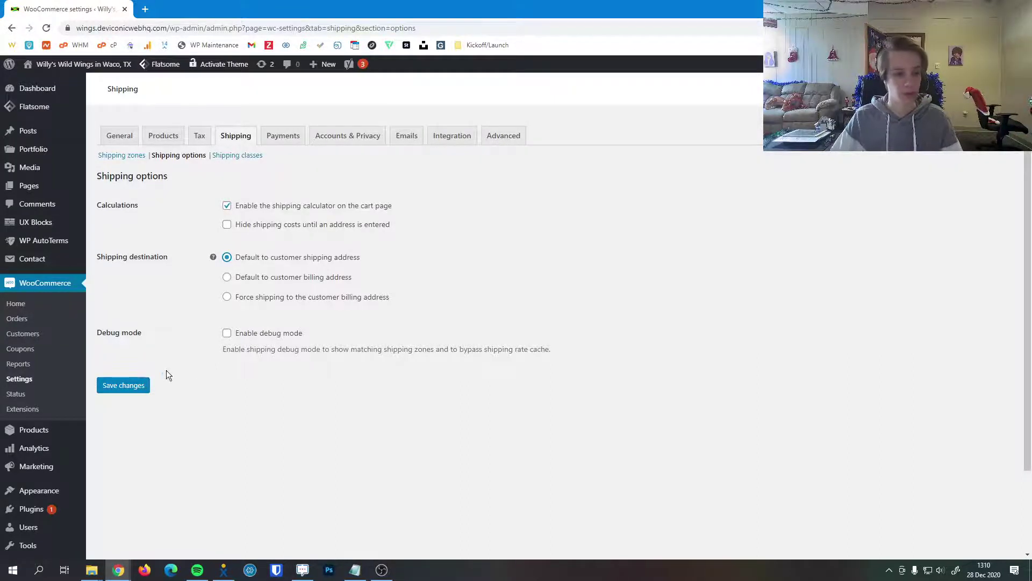
pyautogui.click(132, 385)
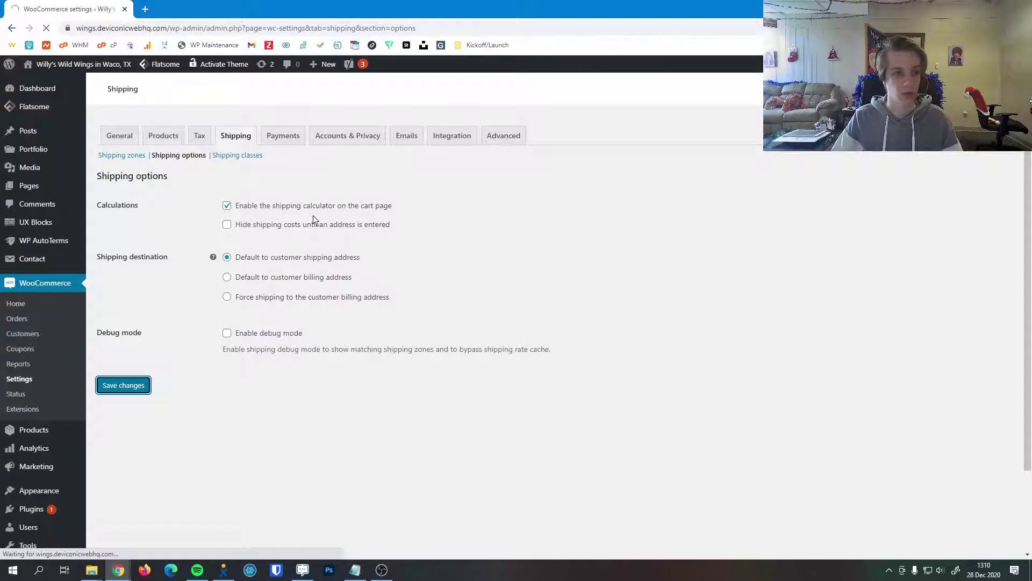
pyautogui.click(237, 155)
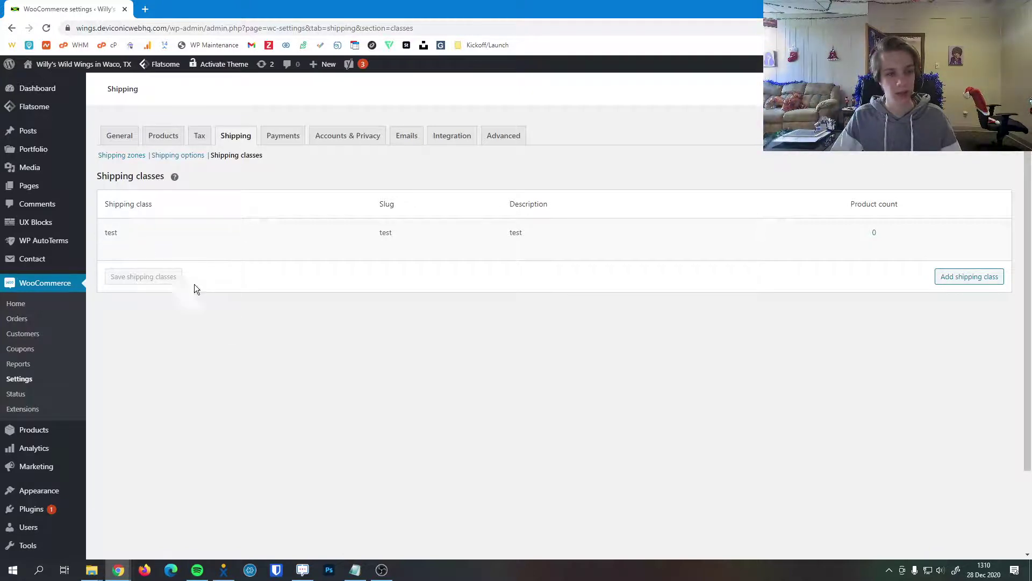
# Create and save shipping class 'Large', slug 'large', described 'Items over 20 lbs.'.
pyautogui.click(955, 281)
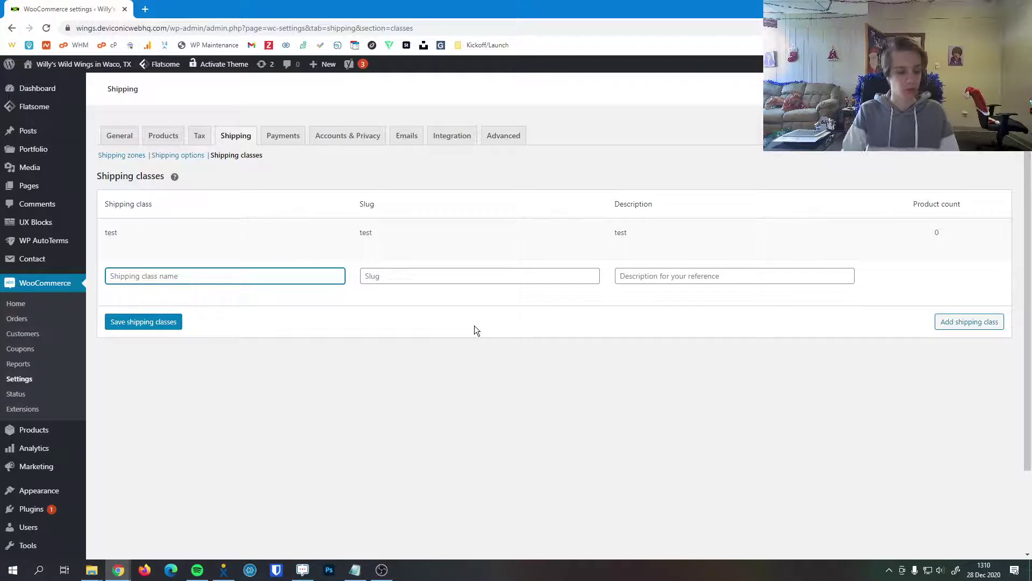
pyautogui.write('Large')
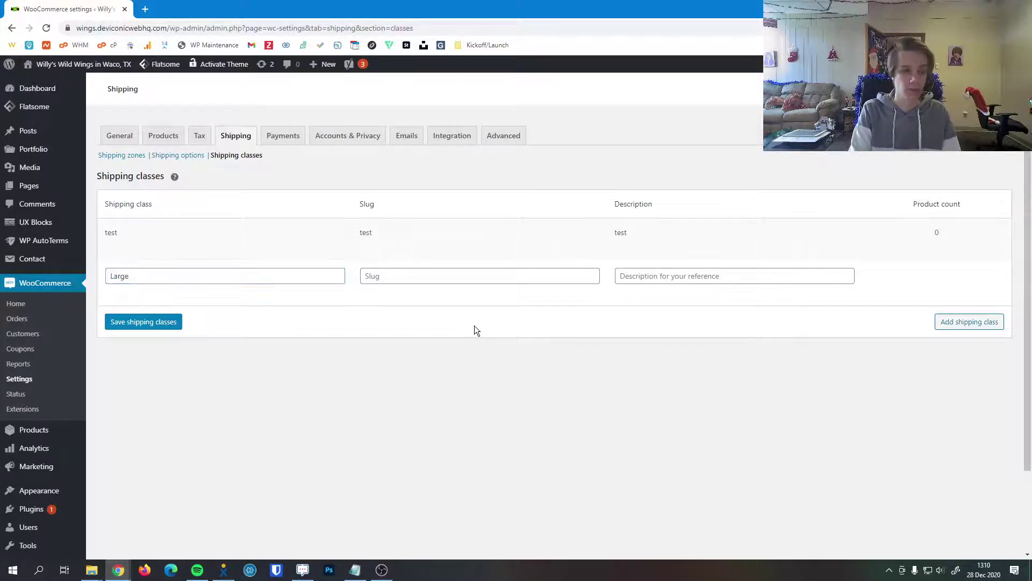
pyautogui.press('Tab')
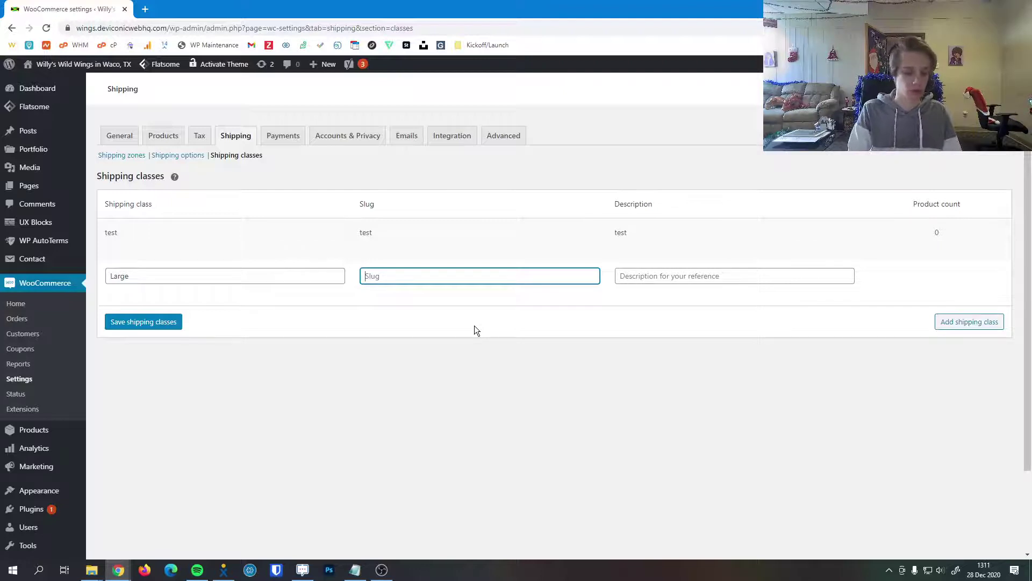
pyautogui.write('large')
pyautogui.press('Tab')
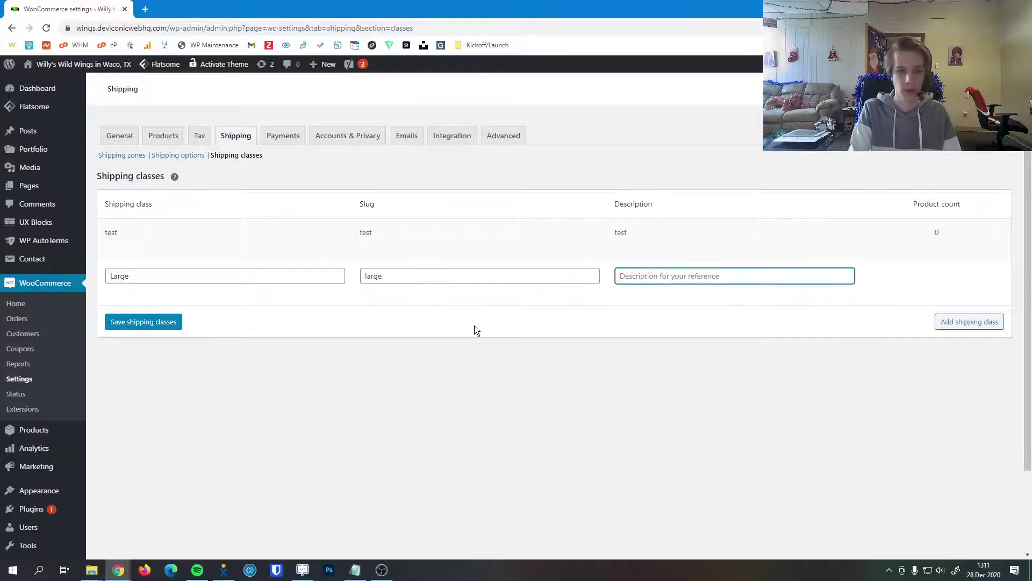
pyautogui.write('Itmes')
pyautogui.press('BackSpace')
pyautogui.press('BackSpace')
pyautogui.press('BackSpace')
pyautogui.press('BackSpace')
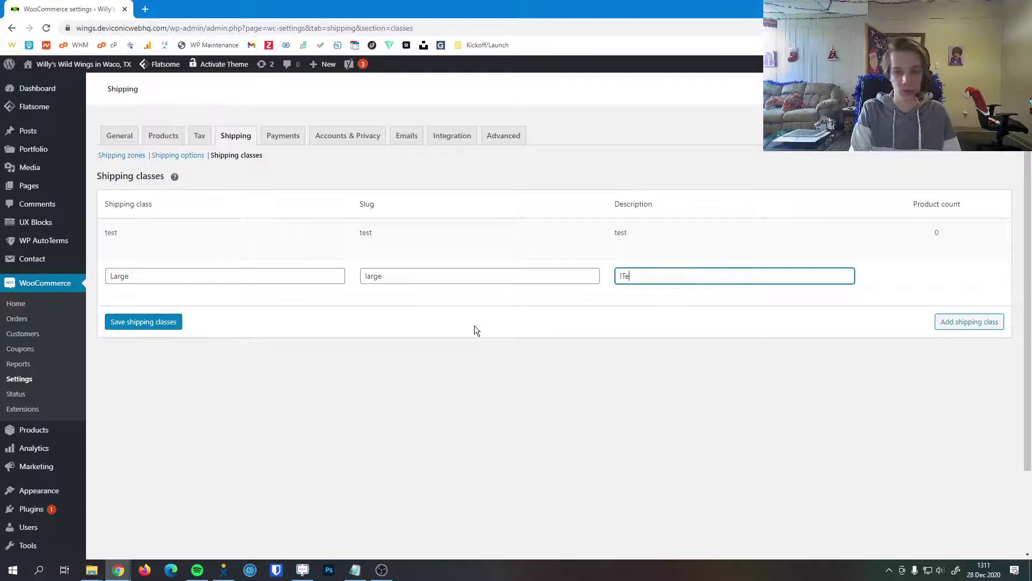
pyautogui.write('tesms')
pyautogui.press('BackSpace')
pyautogui.press('BackSpace')
pyautogui.press('BackSpace')
pyautogui.press('BackSpace')
pyautogui.write('ems ov')
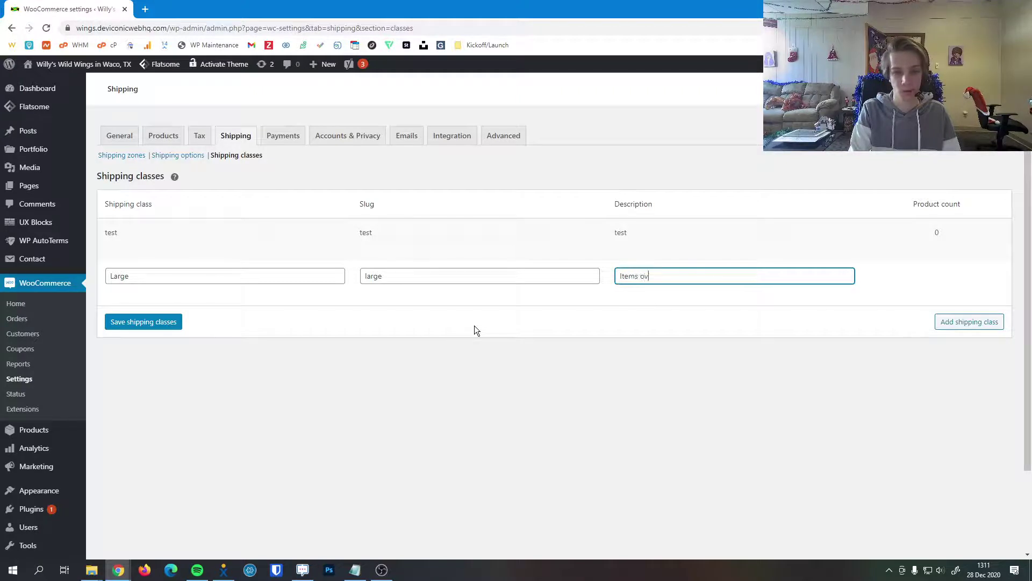
pyautogui.write('er 20 lbs.')
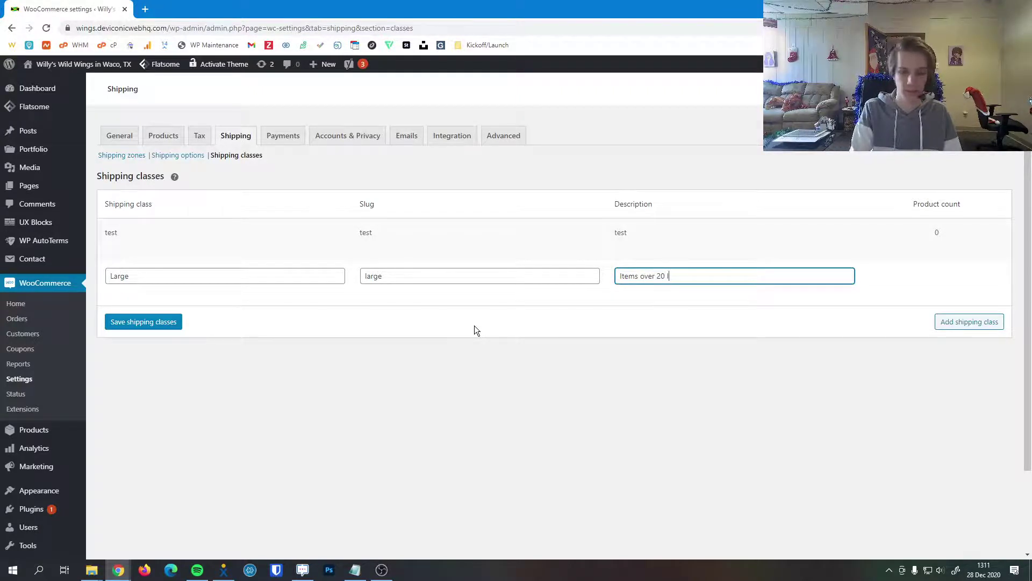
pyautogui.click(143, 322)
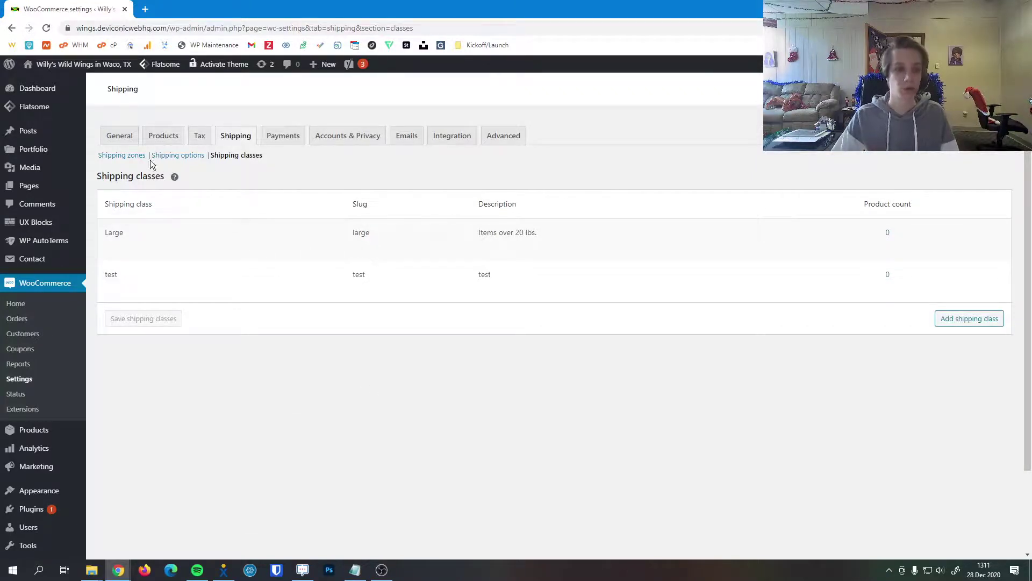
pyautogui.click(134, 155)
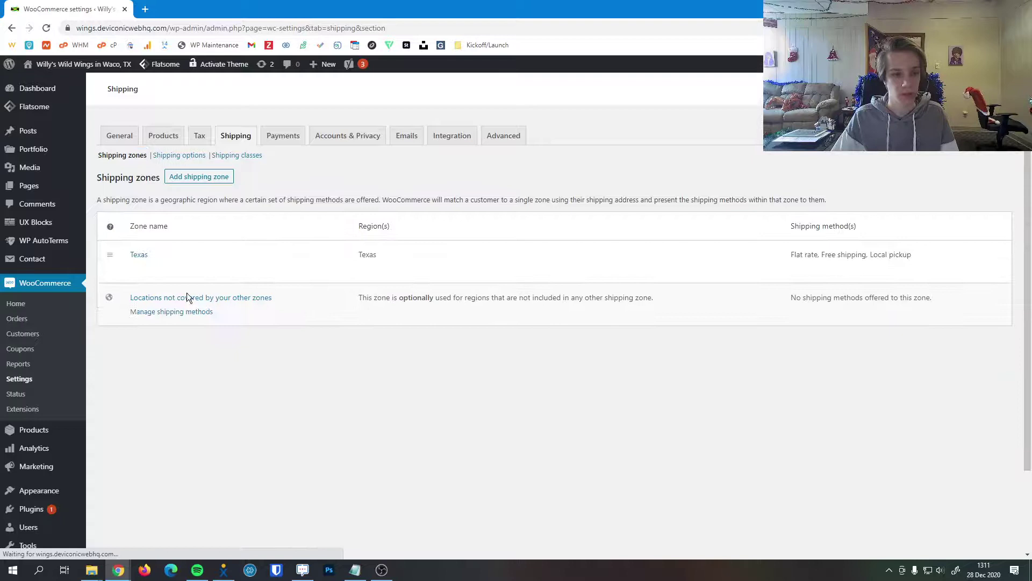
# In the Texas zone's Flat rate settings, set the Large class cost to 15 and save.
pyautogui.click(135, 271)
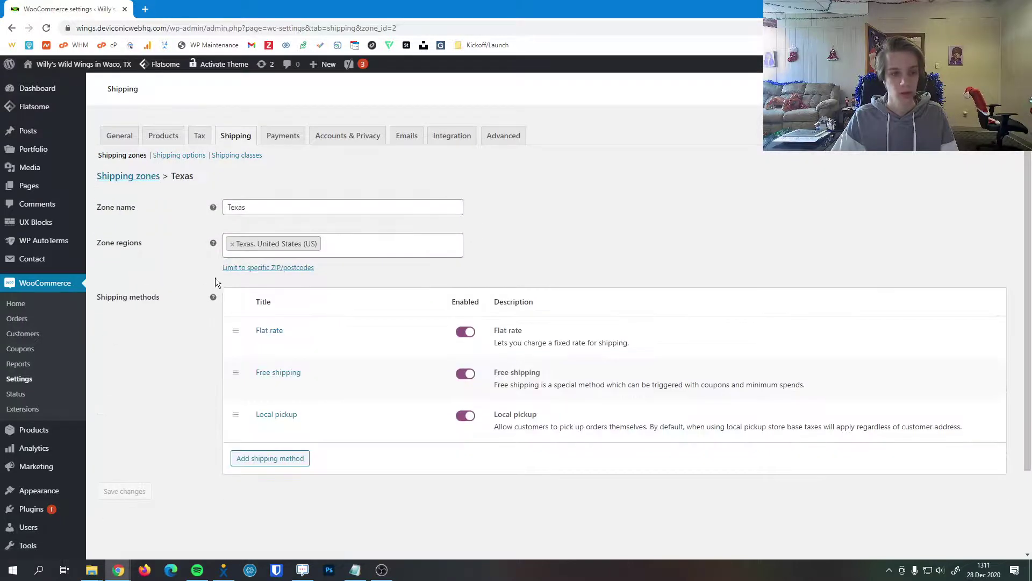
pyautogui.click(264, 346)
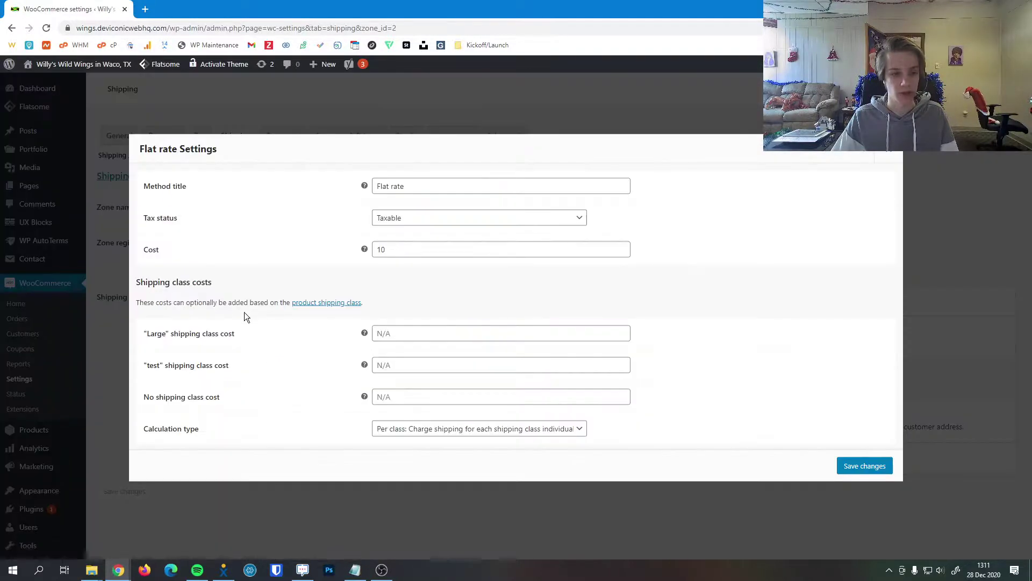
pyautogui.click(383, 333)
pyautogui.click(263, 327)
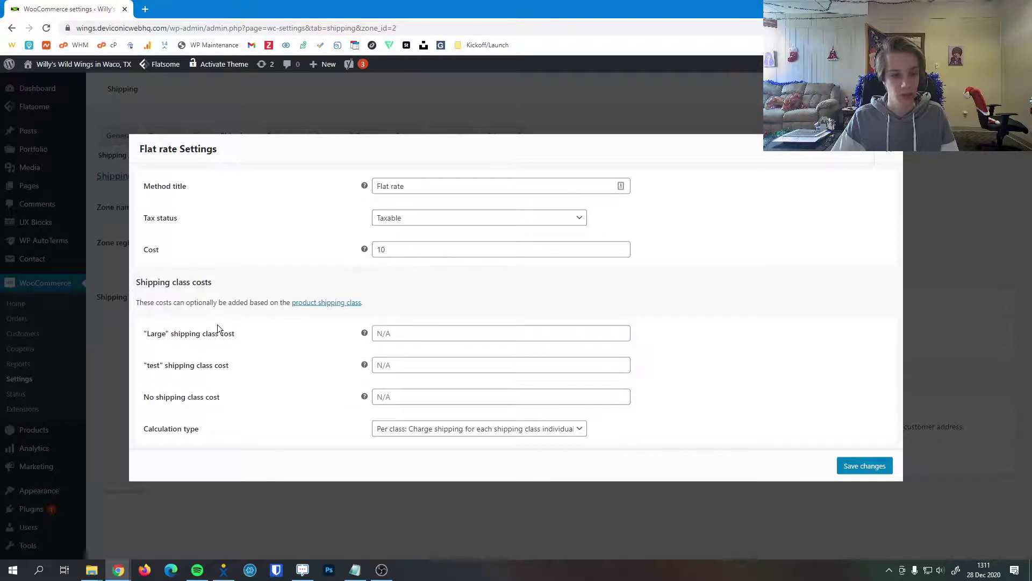
pyautogui.click(372, 335)
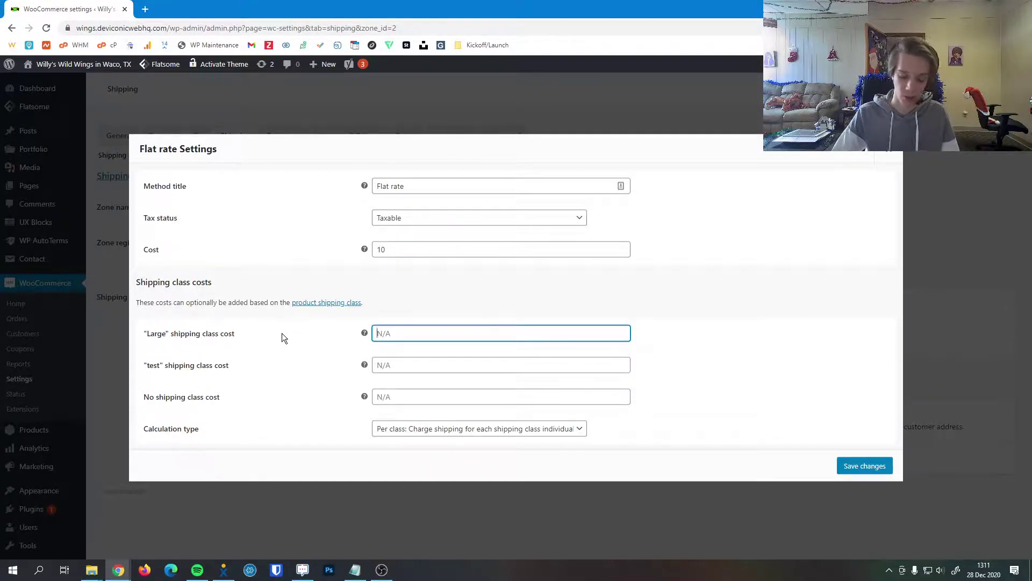
pyautogui.write('15')
pyautogui.click(282, 333)
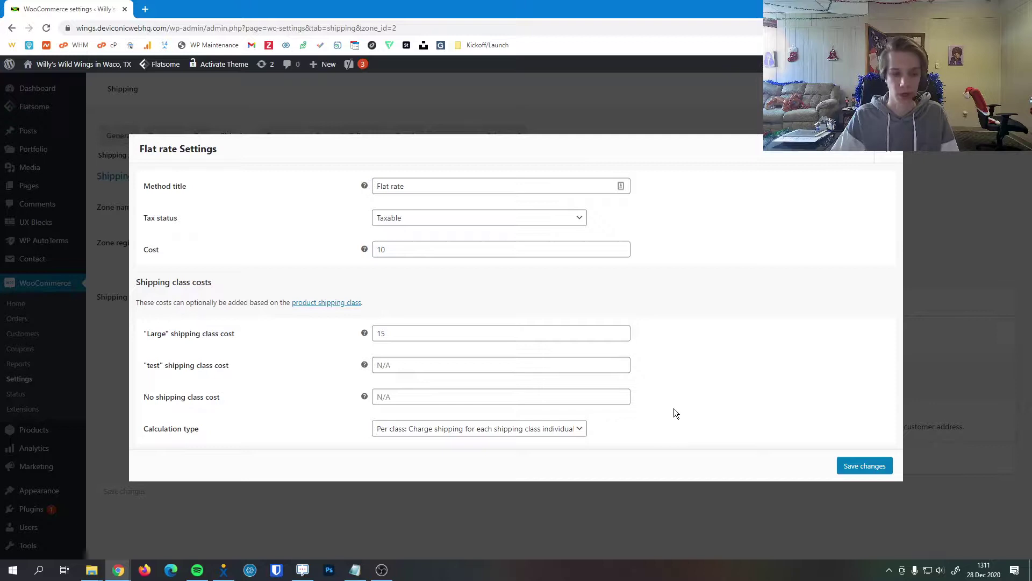
pyautogui.click(846, 467)
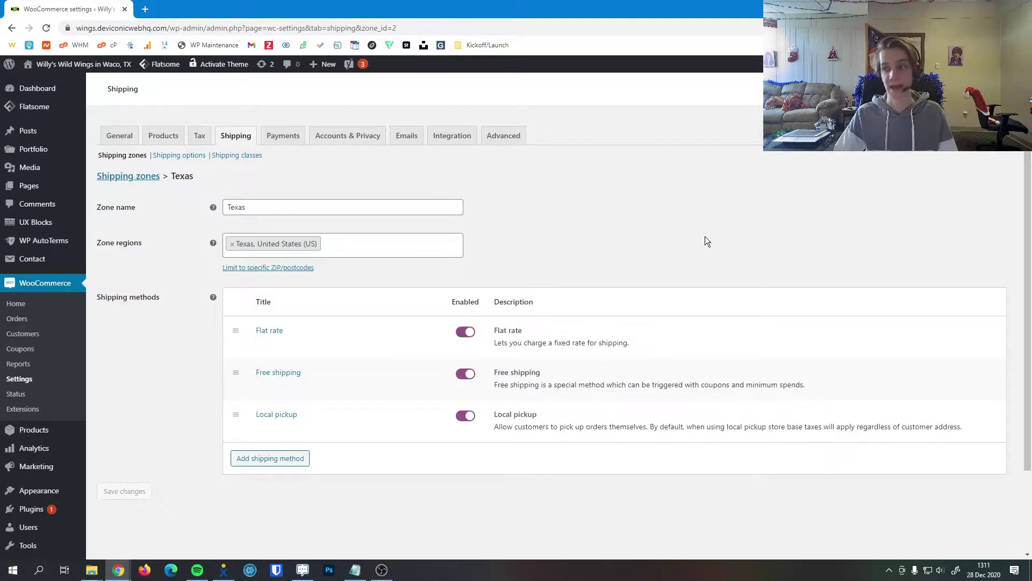